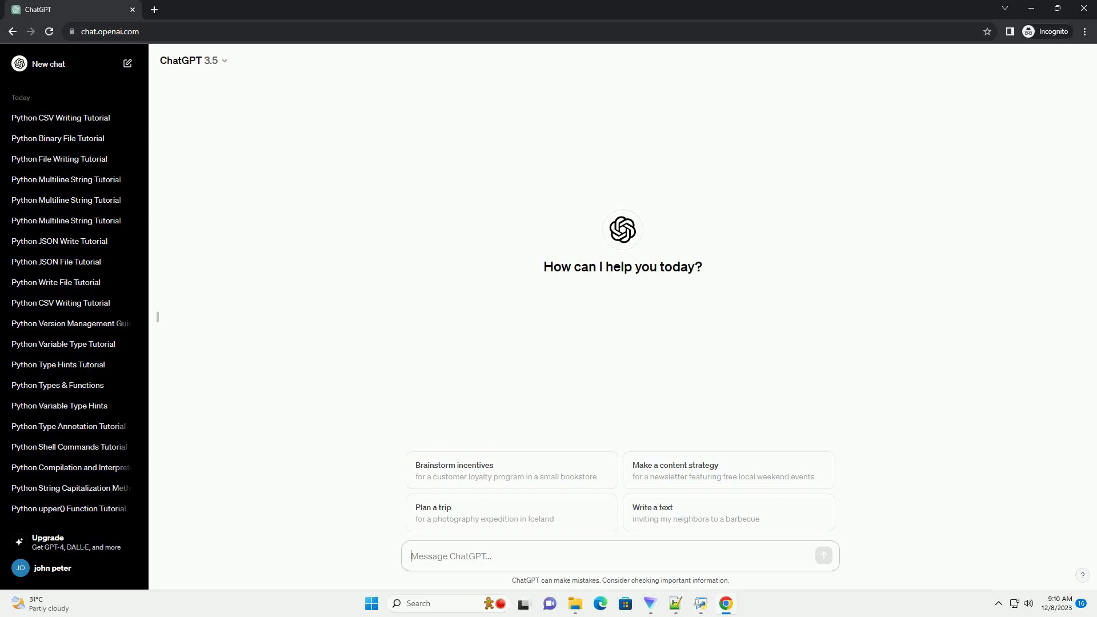
type("write an informative tutorial about python write string to file with code example")
Send the request for a Python tutorial on writing a string to a file, with code.
key("Return")
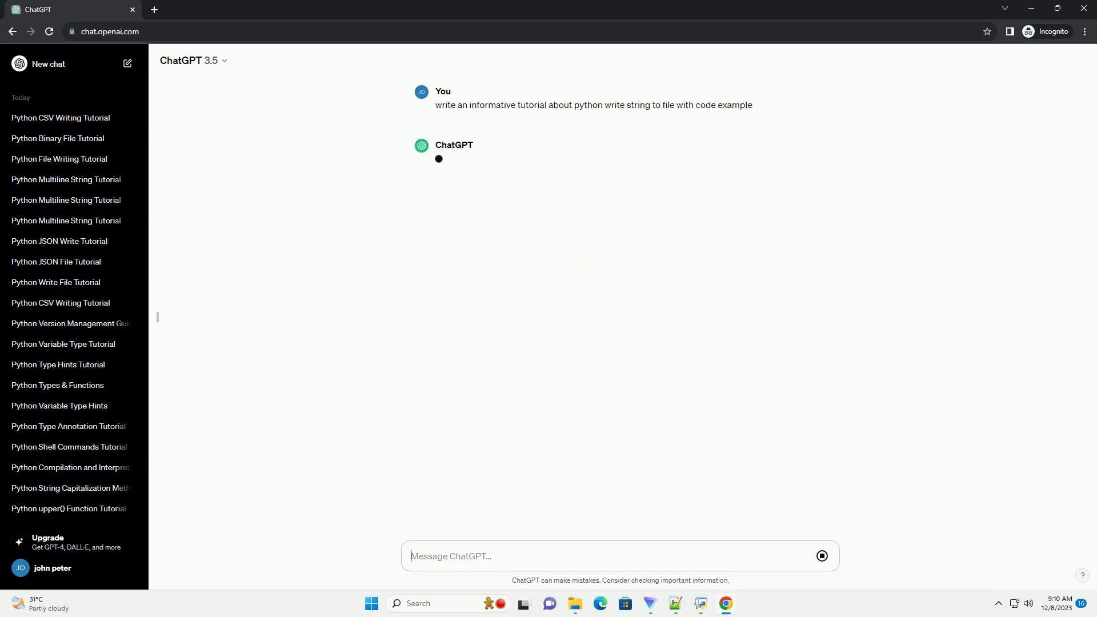